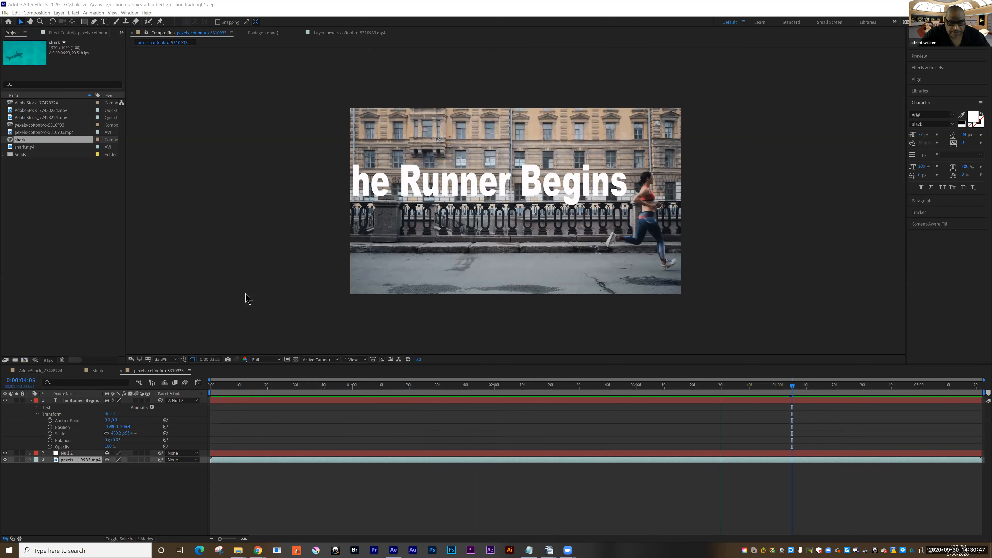
Close the current project to get an empty one and import pexels-cottonbro-5310933.mp4 from the motion tracking folder as footage
{"action": "left_click", "coordinate": [6, 13]}
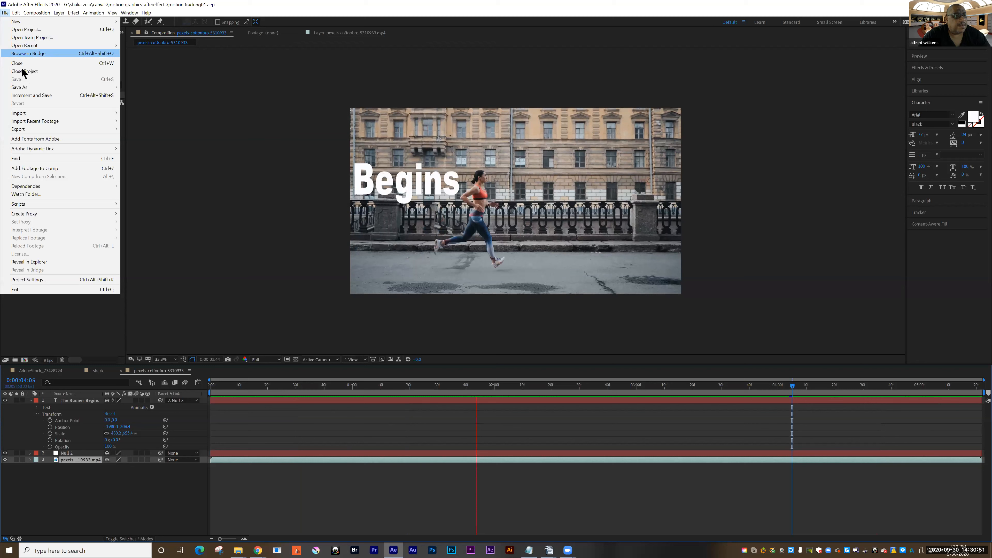
{"action": "key", "text": "Return"}
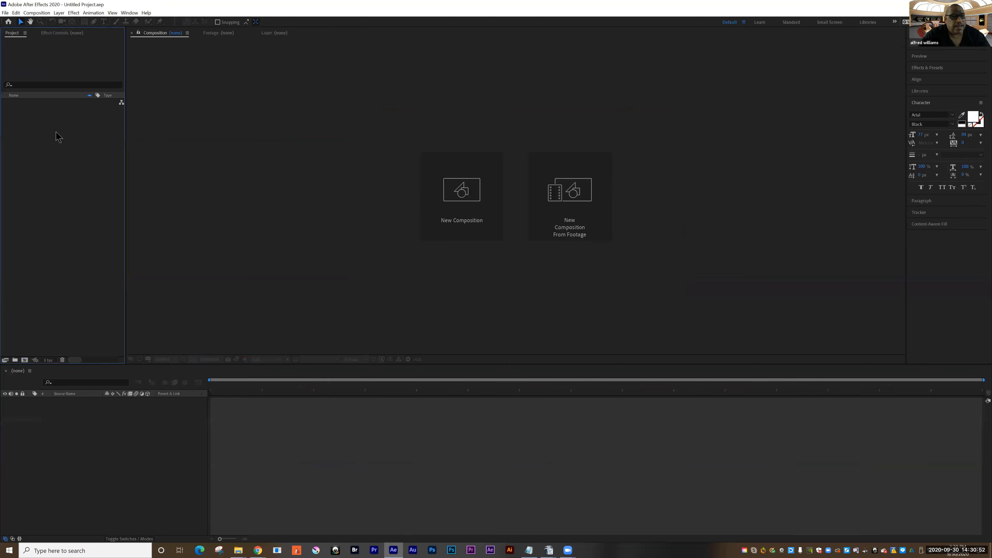
{"action": "double_click", "coordinate": [72, 157]}
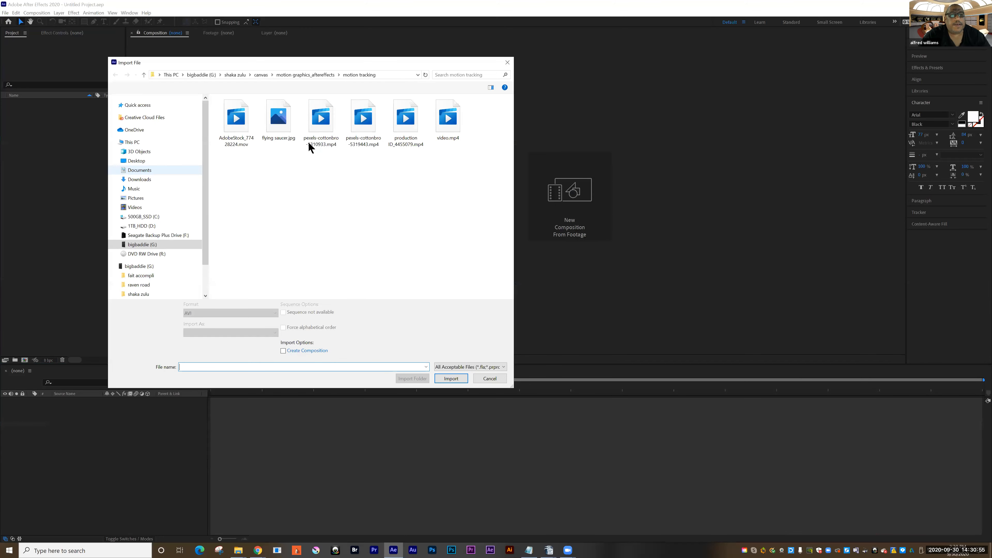
{"action": "left_click", "coordinate": [321, 119]}
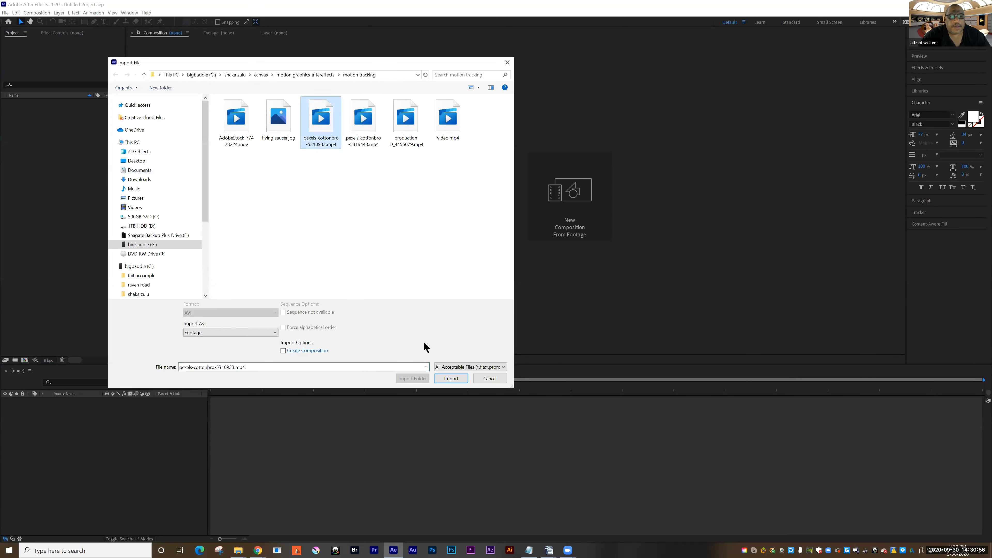
{"action": "left_click", "coordinate": [450, 379]}
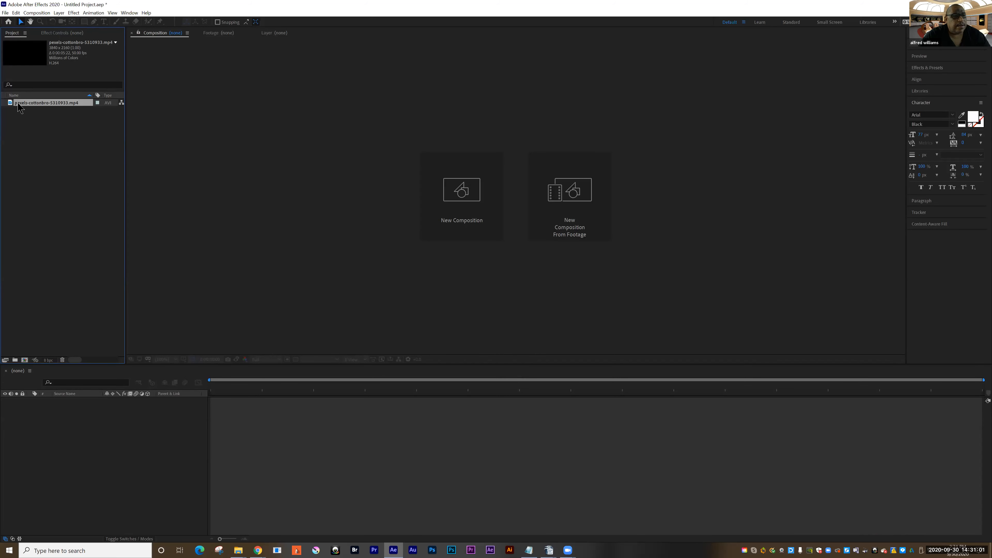
Create a composition from the pexels-cottonbro-5310933.mp4 footage, using the clip's own settings
{"action": "left_click_drag", "start_coordinate": [60, 414], "coordinate": [24, 360]}
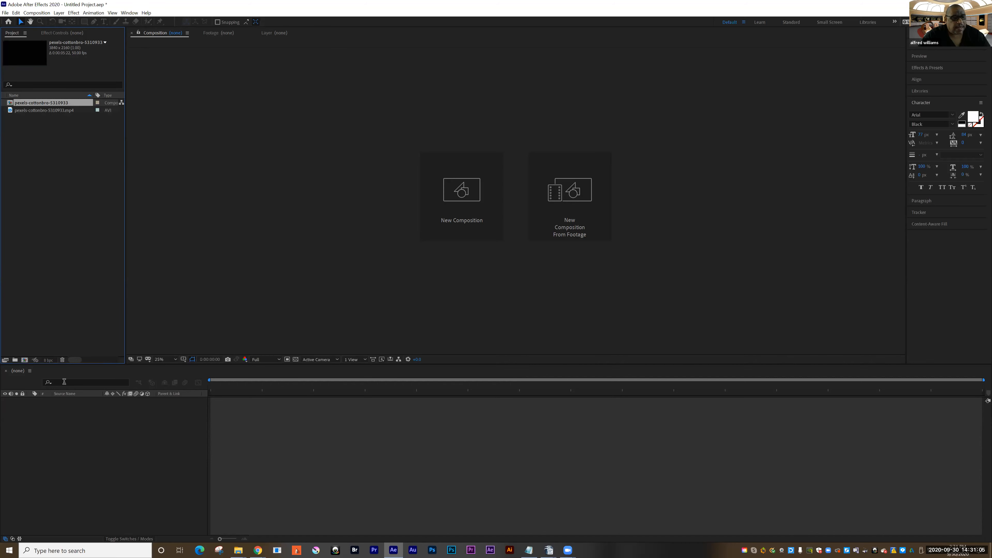
{"action": "left_click", "coordinate": [164, 359]}
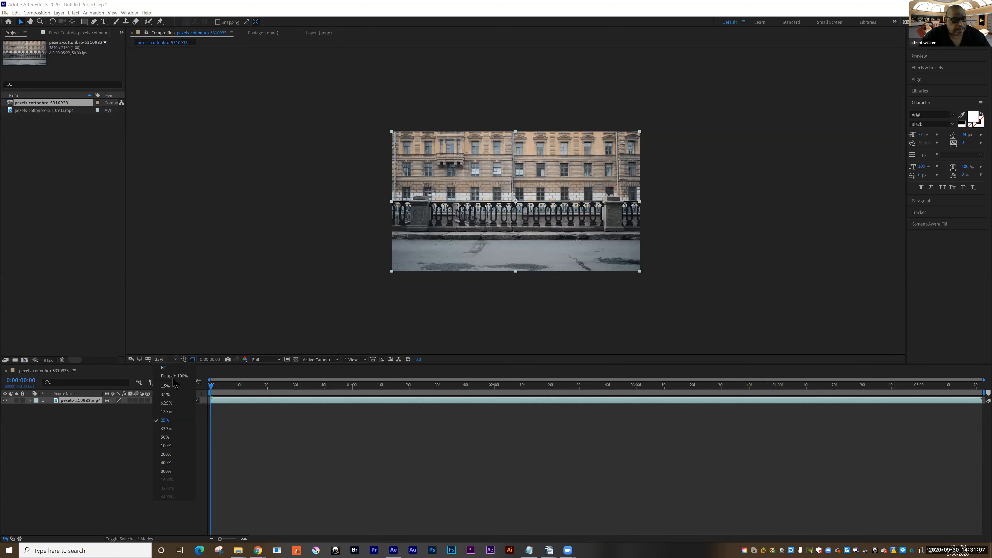
{"action": "left_click", "coordinate": [174, 376]}
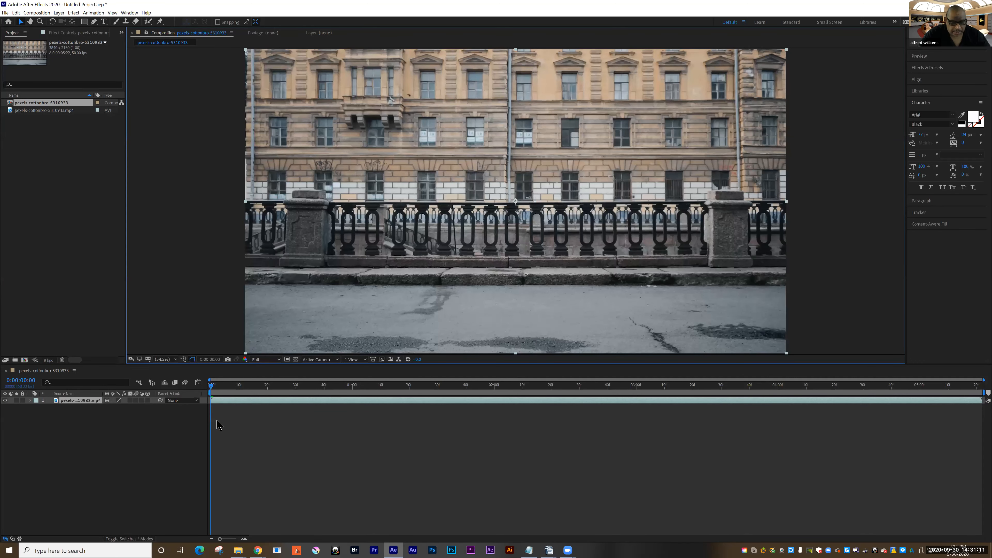
Preview the clip, set the current time to 0:00:01:17 with the runner in frame, and start Track Motion on the footage layer
{"action": "key", "text": "space"}
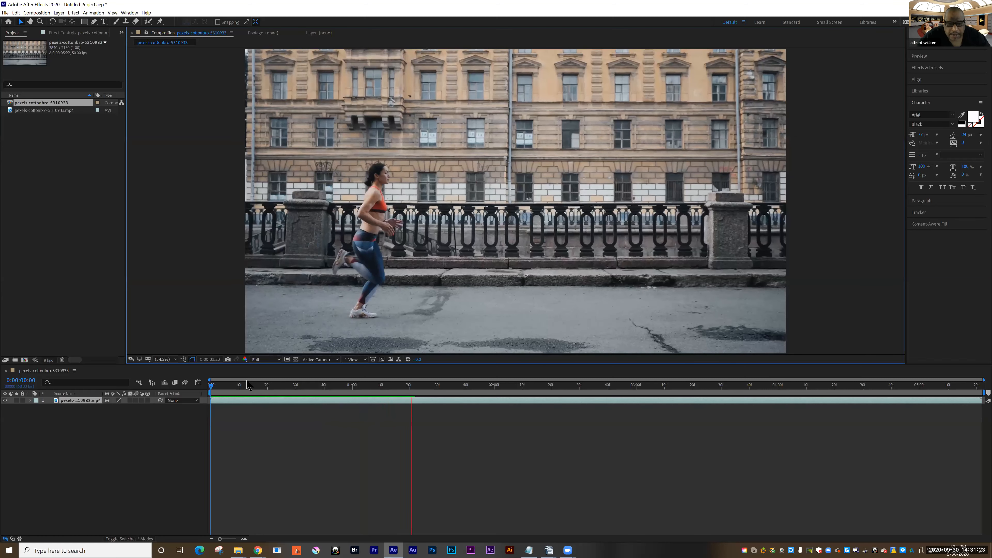
{"action": "key", "text": "space"}
{"action": "left_click_drag", "start_coordinate": [449, 387], "coordinate": [401, 387]}
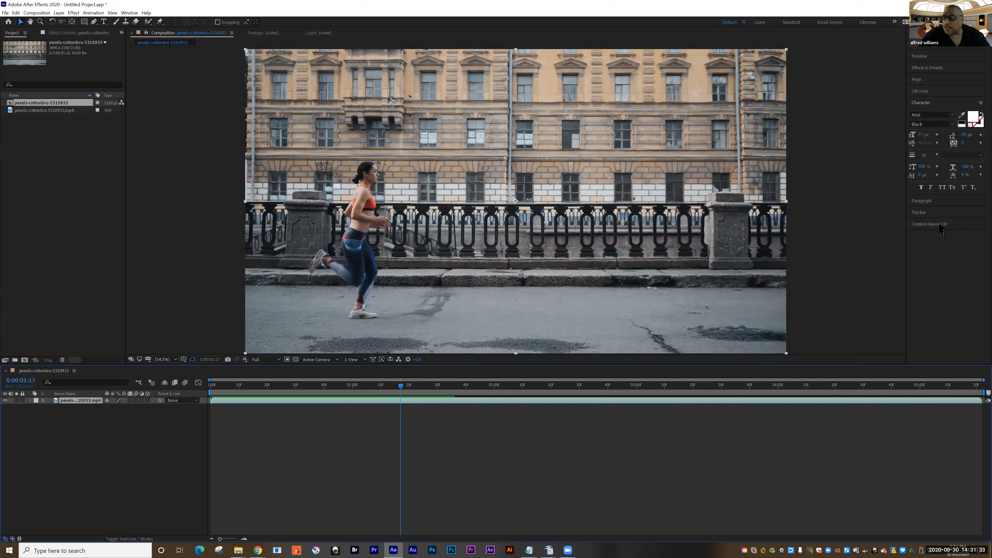
{"action": "left_click", "coordinate": [928, 214]}
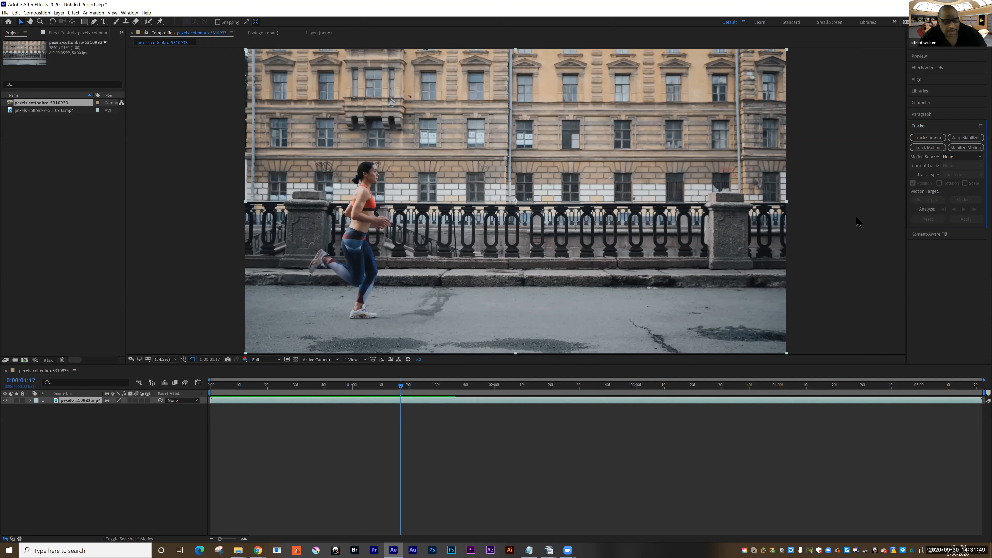
{"action": "left_click", "coordinate": [922, 152]}
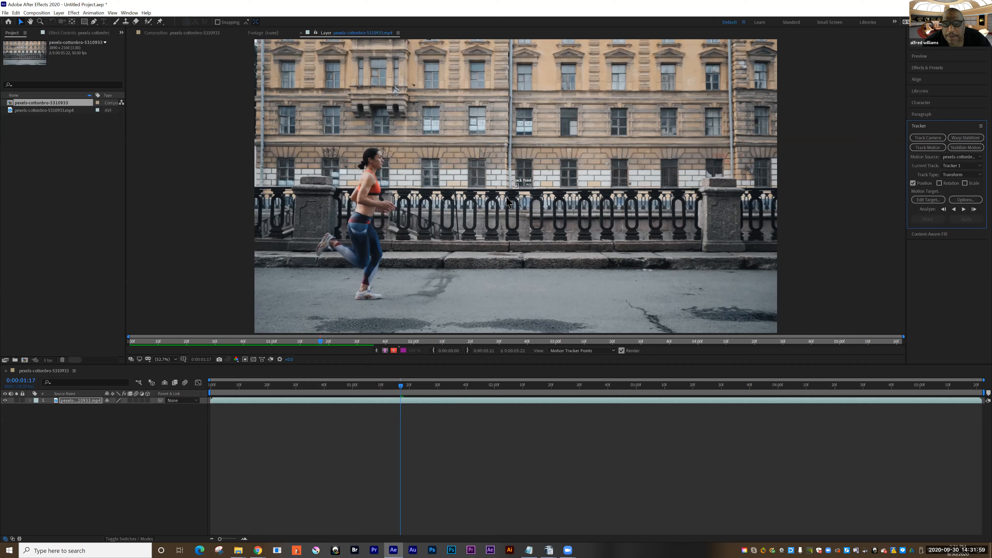
Move the track point onto the runner's head and roughly size its feature and search regions around the head
{"action": "left_click", "coordinate": [176, 360]}
{"action": "left_click", "coordinate": [167, 454]}
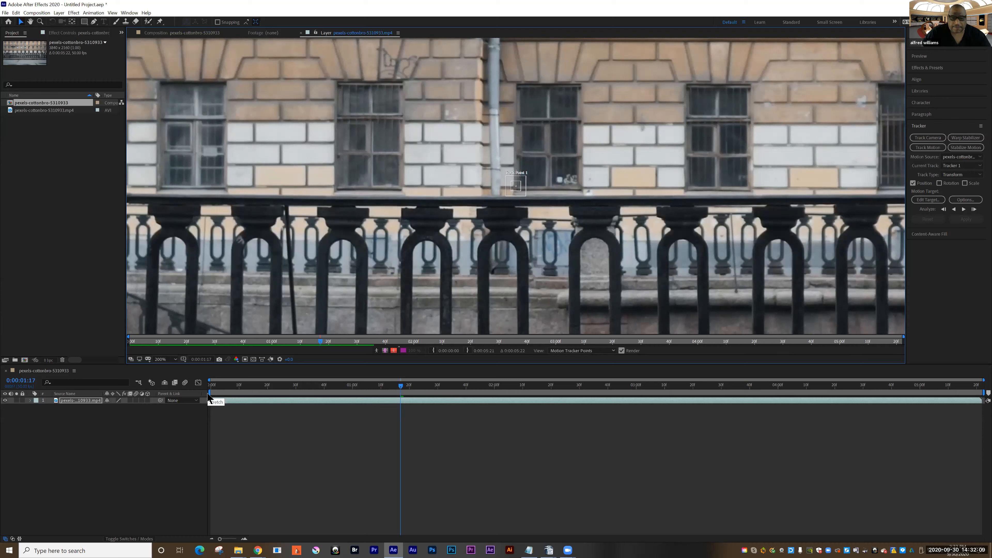
{"action": "left_click", "coordinate": [175, 363]}
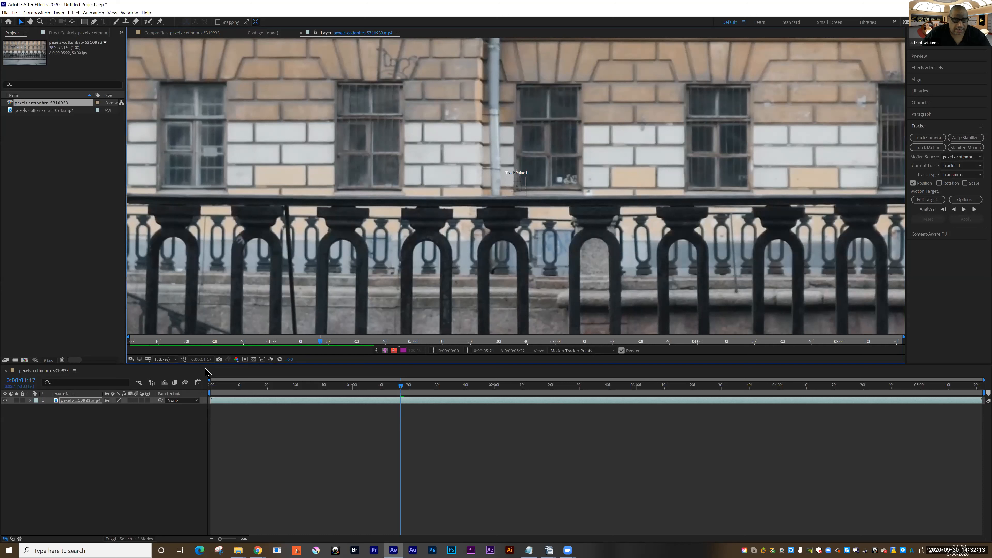
{"action": "left_click", "coordinate": [172, 373]}
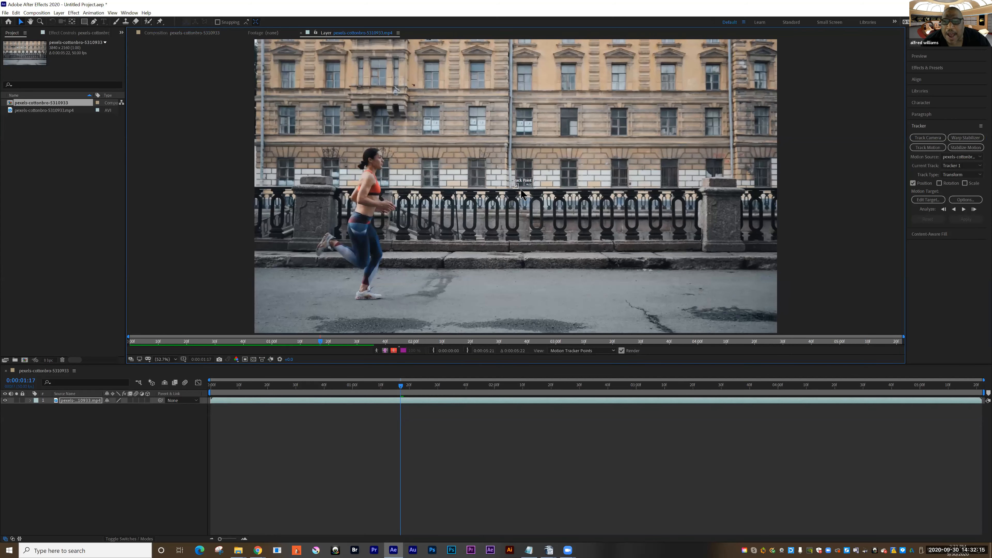
{"action": "left_click_drag", "start_coordinate": [517, 188], "coordinate": [326, 169]}
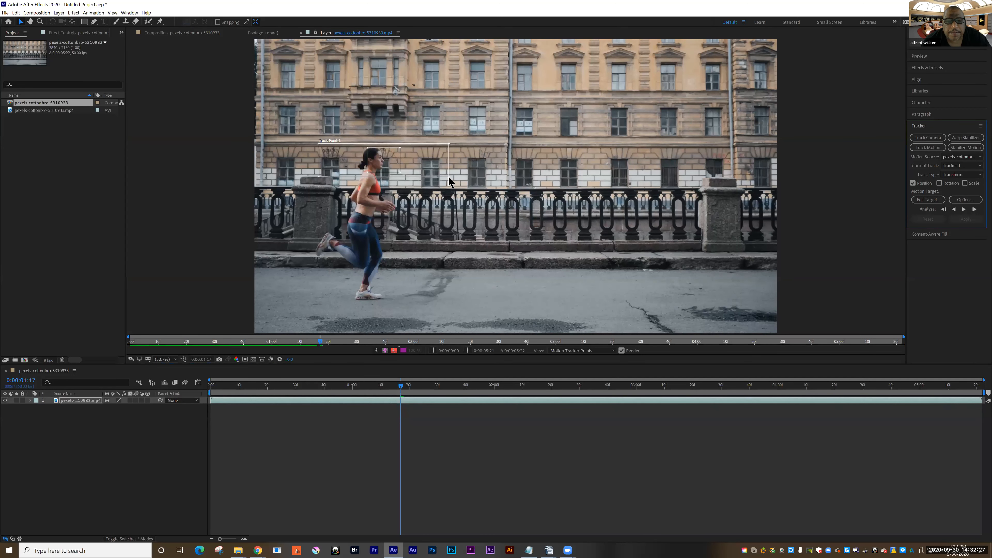
{"action": "left_click_drag", "start_coordinate": [449, 181], "coordinate": [377, 177]}
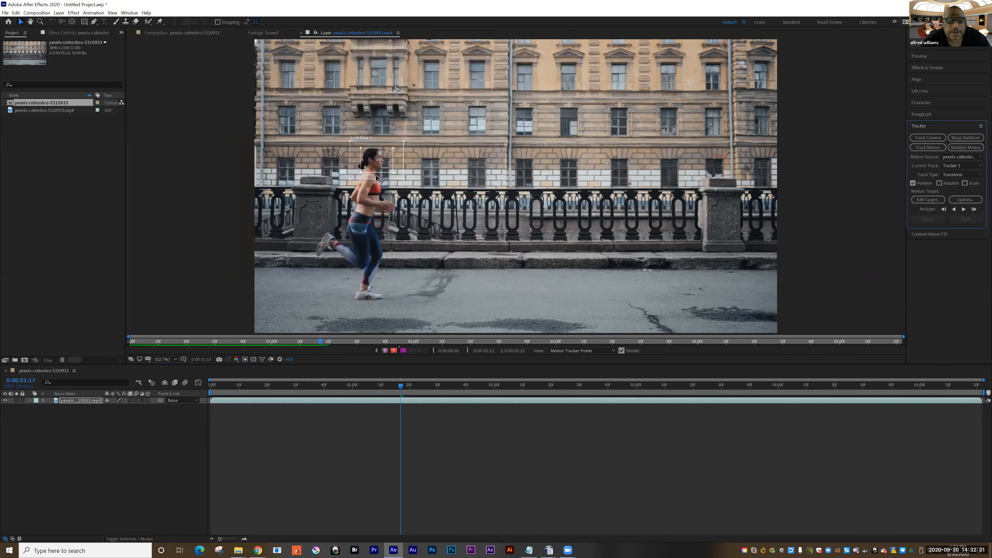
{"action": "left_click", "coordinate": [358, 173]}
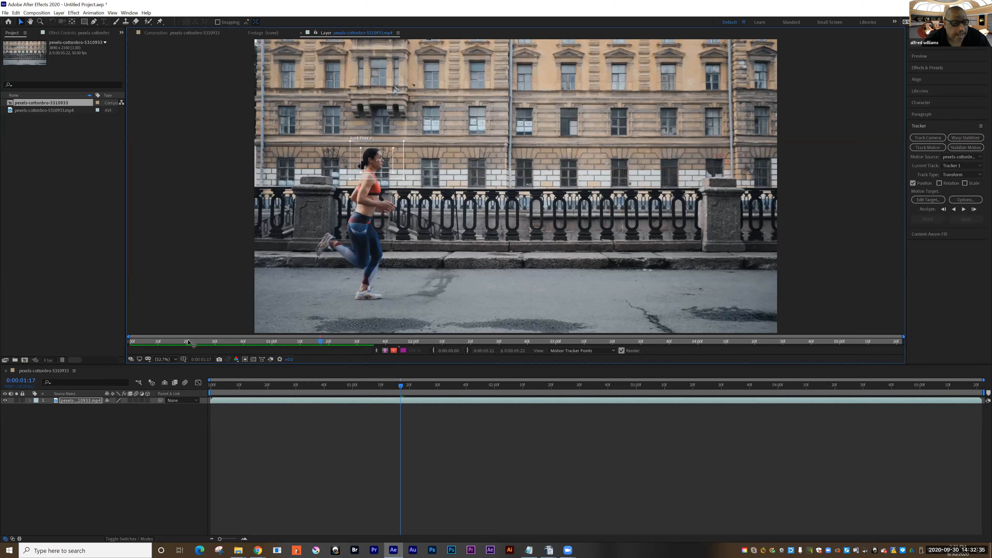
Tighten the track point's inner feature region to the runner's face and its outer search region to just around the head
{"action": "left_click", "coordinate": [173, 360]}
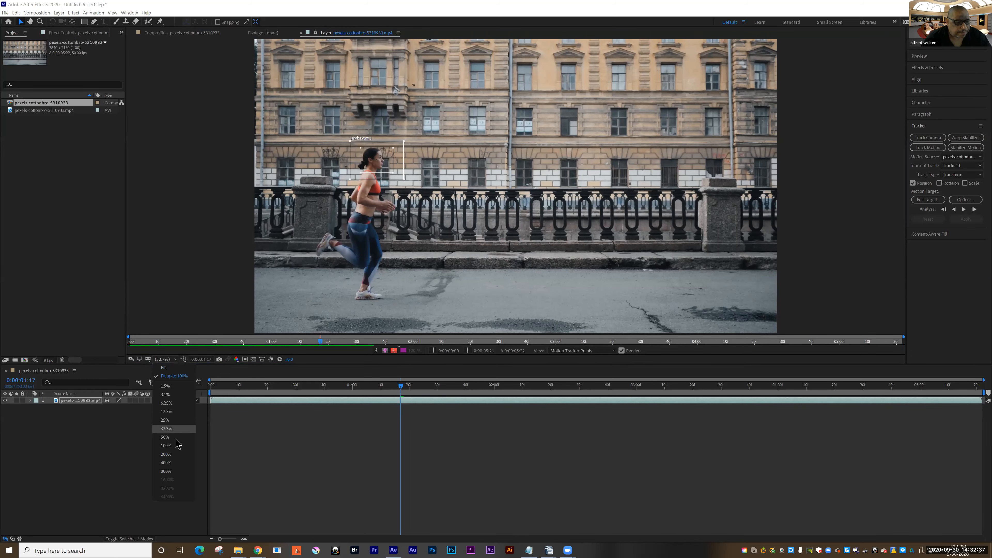
{"action": "left_click", "coordinate": [176, 455]}
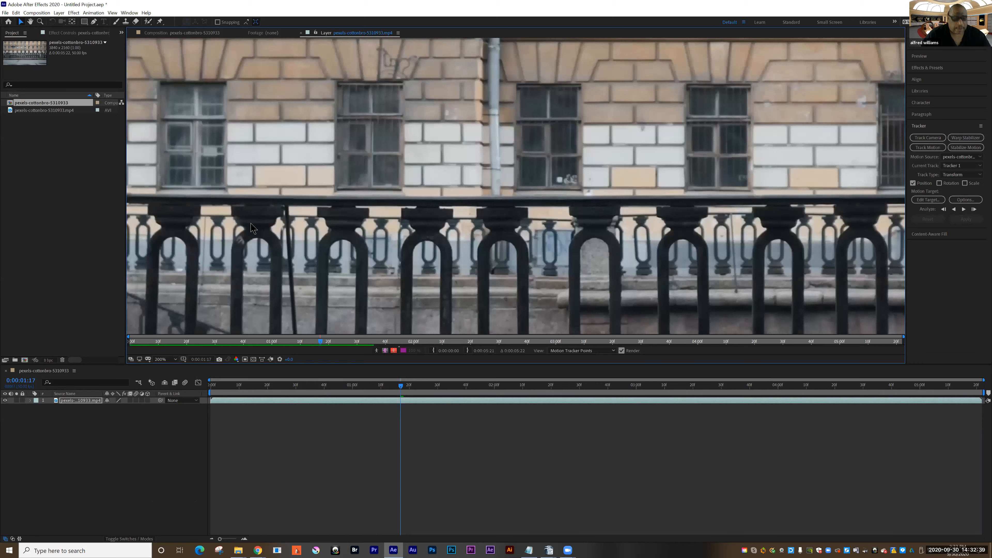
{"action": "key", "text": "h"}
{"action": "left_click_drag", "start_coordinate": [270, 221], "coordinate": [334, 108]}
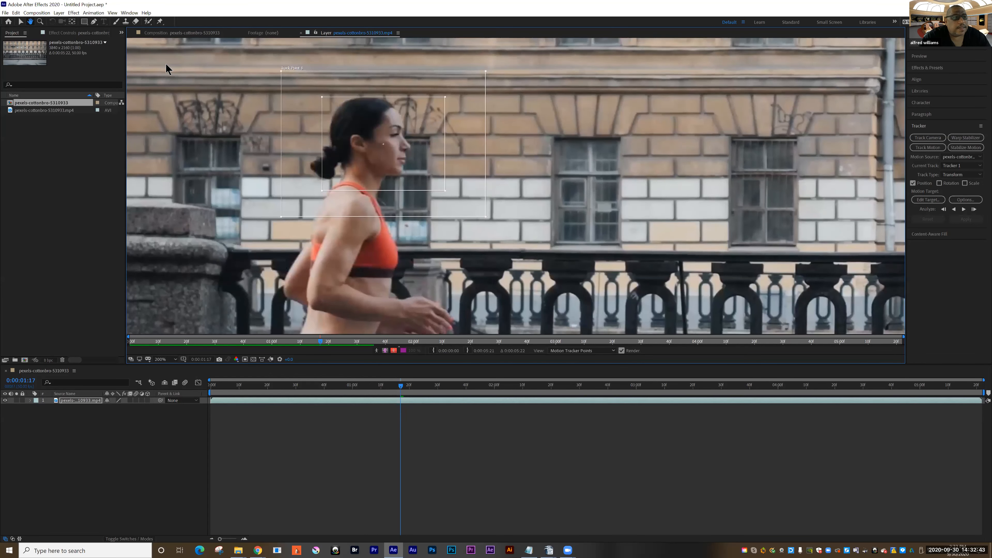
{"action": "left_click", "coordinate": [20, 22]}
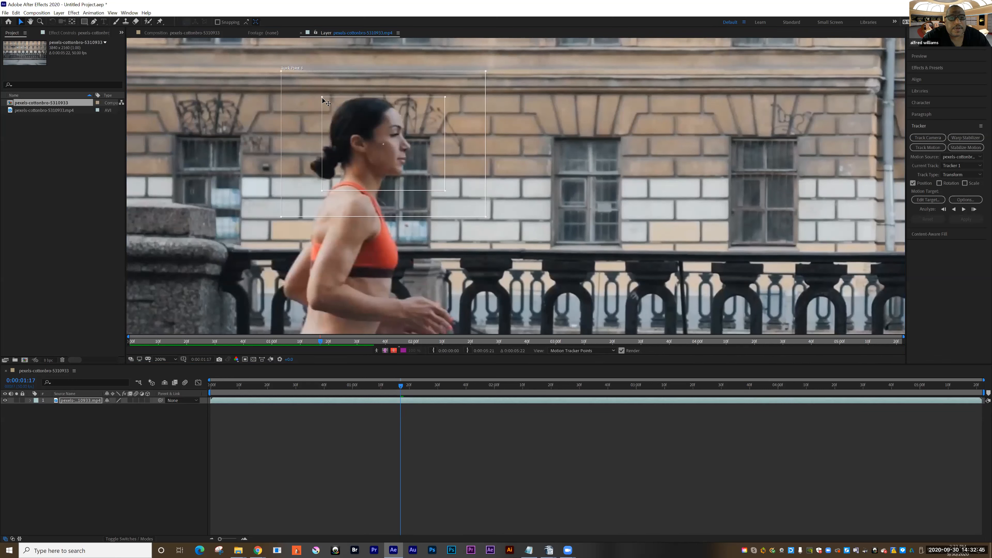
{"action": "left_click_drag", "start_coordinate": [323, 98], "coordinate": [350, 121]}
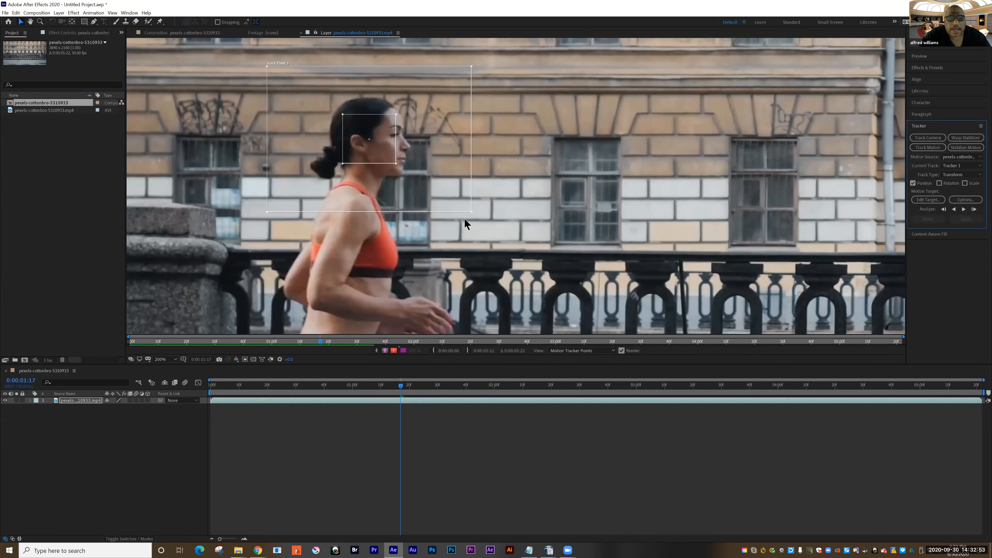
{"action": "left_click_drag", "start_coordinate": [470, 211], "coordinate": [412, 184]}
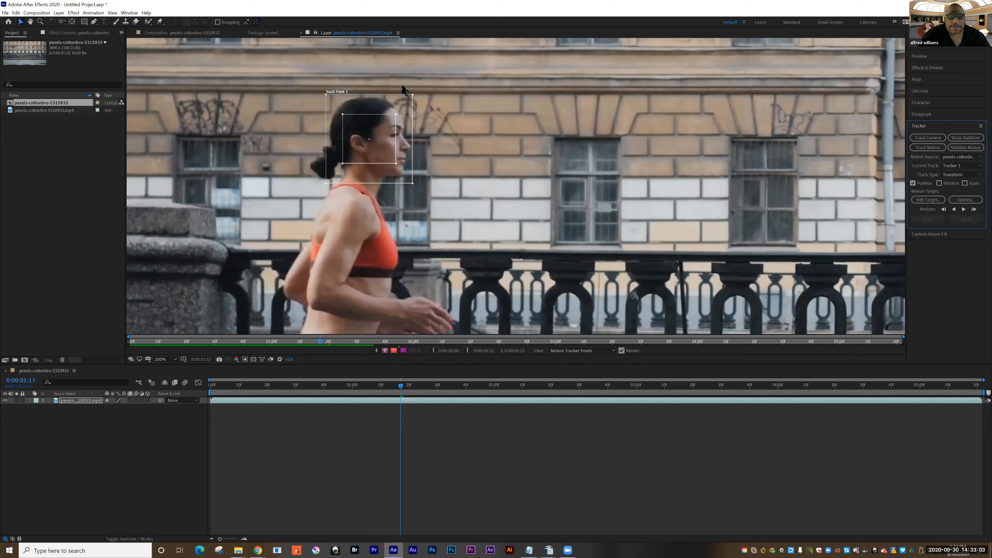
{"action": "left_click_drag", "start_coordinate": [412, 95], "coordinate": [413, 95]}
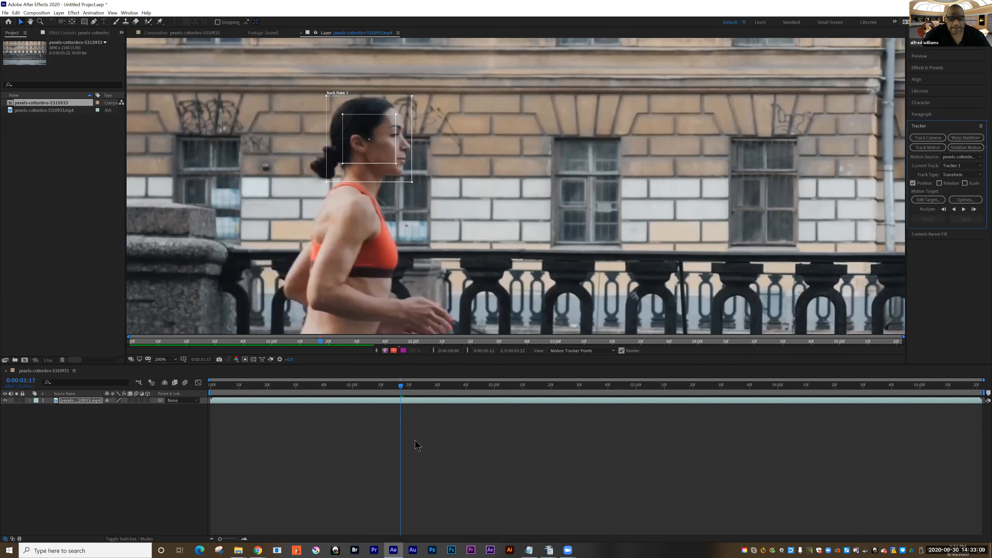
Analyze the runner's position track forward from 0:00:01:17
{"action": "left_click", "coordinate": [176, 360]}
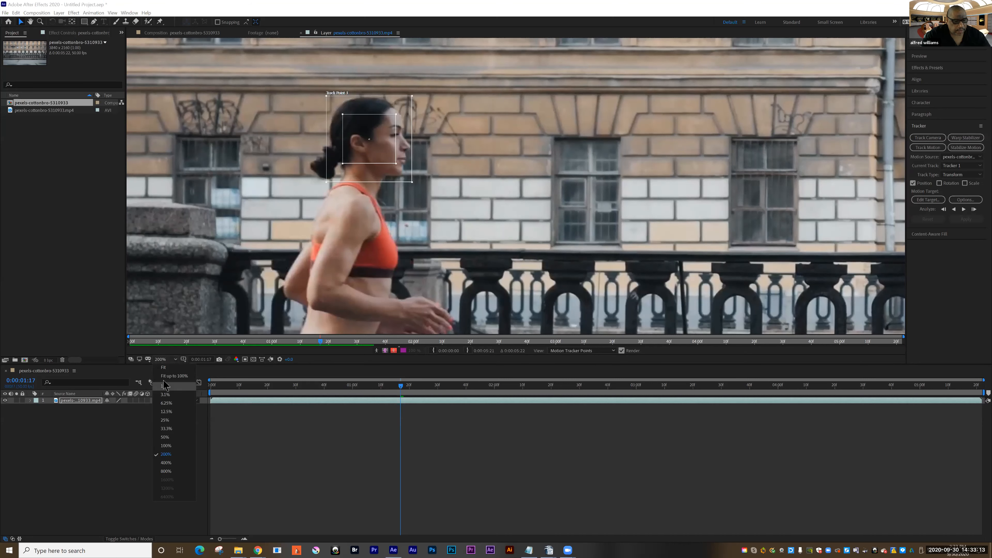
{"action": "left_click", "coordinate": [174, 376]}
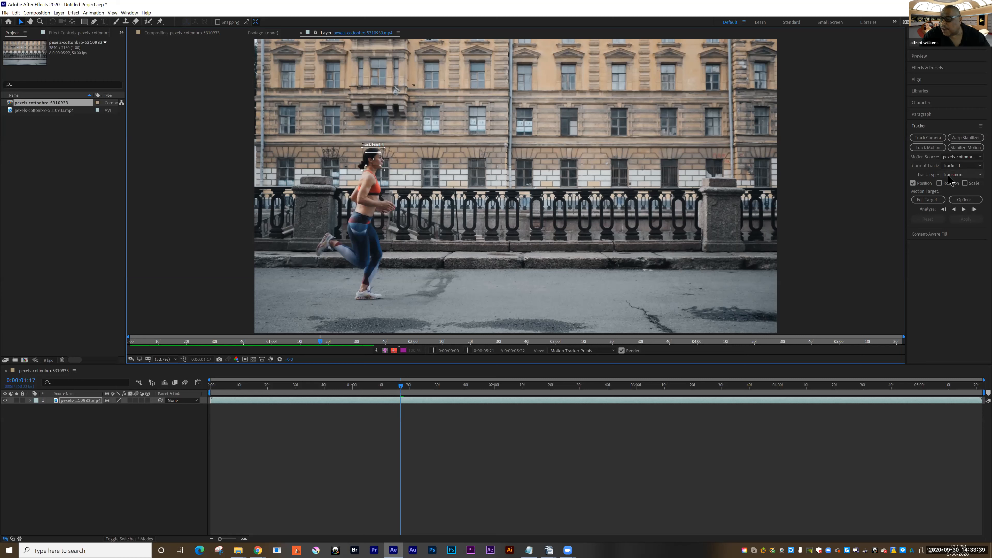
{"action": "left_click", "coordinate": [963, 210]}
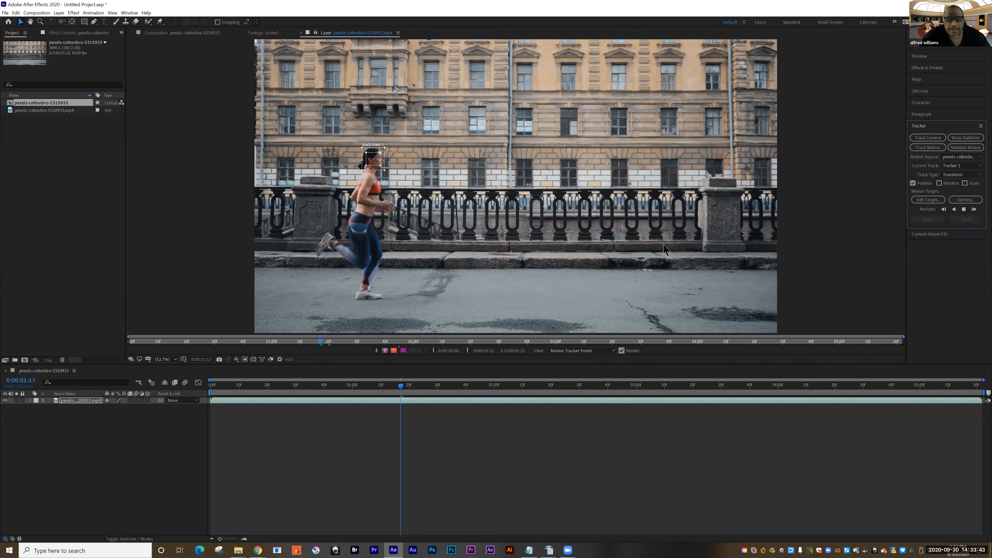